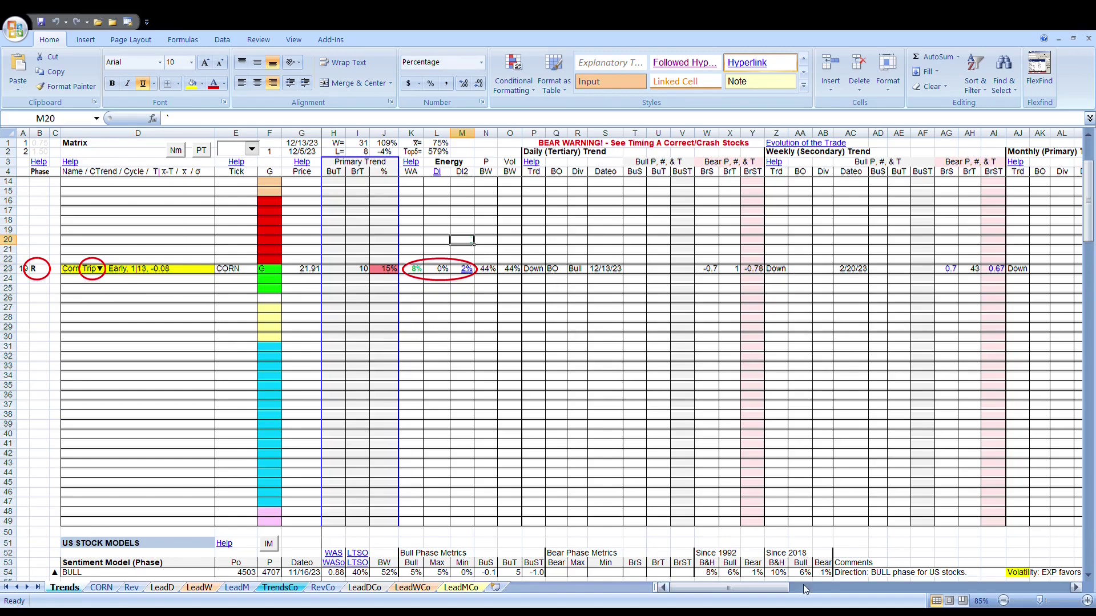
mouse_move(728, 590)
left_mouse_down()
mouse_move(806, 591)
mouse_move(695, 586)
left_mouse_up()
left_click(40, 271)
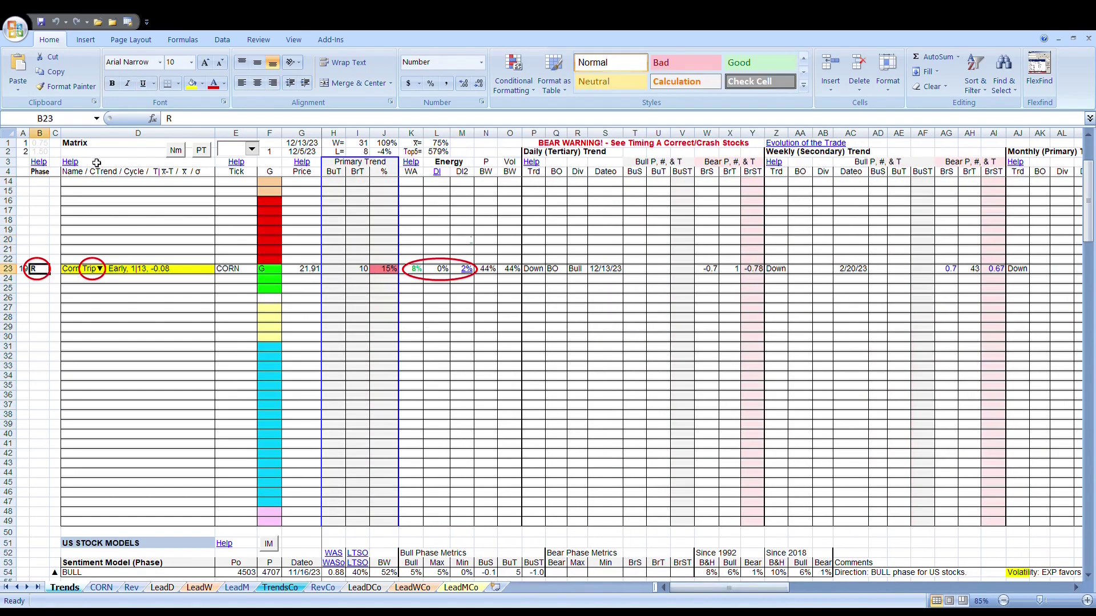